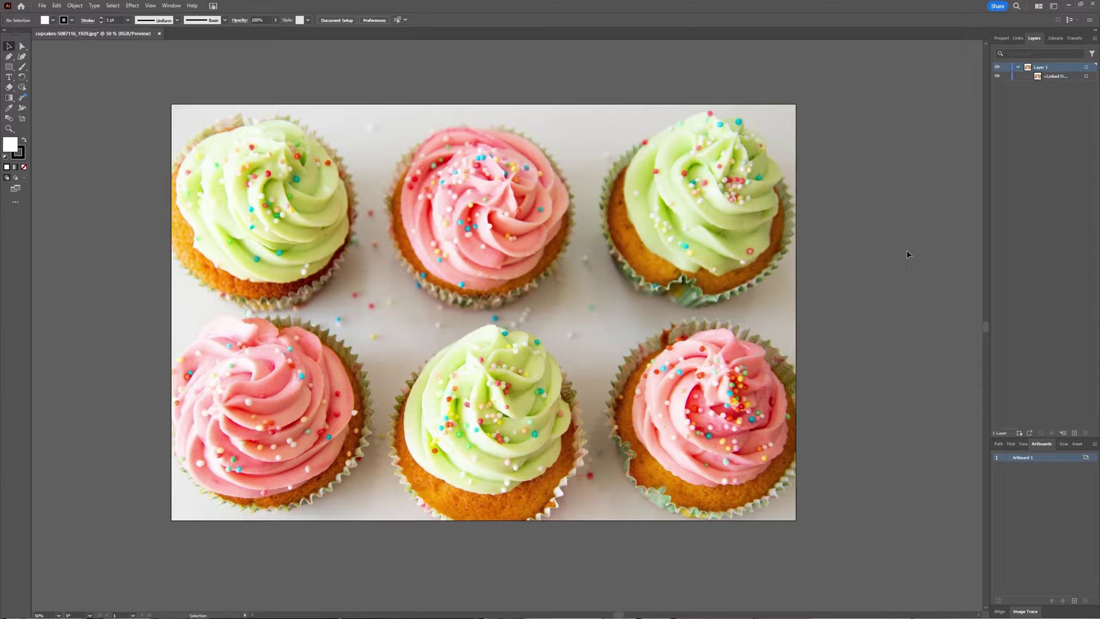
Step: Select the cupcake photo on the artboard with the Selection tool
{"action": "left_click", "coordinate": [518, 311]}
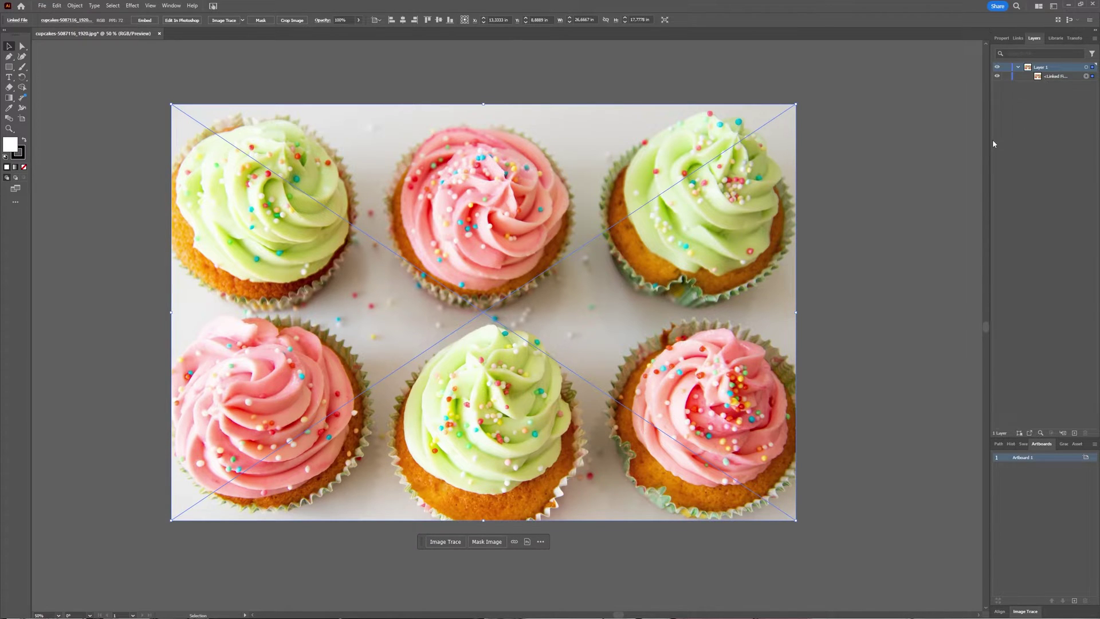
Step: Embed the linked cupcakes-5067116_1920.jpg file from the Links panel menu
{"action": "left_click", "coordinate": [1017, 39]}
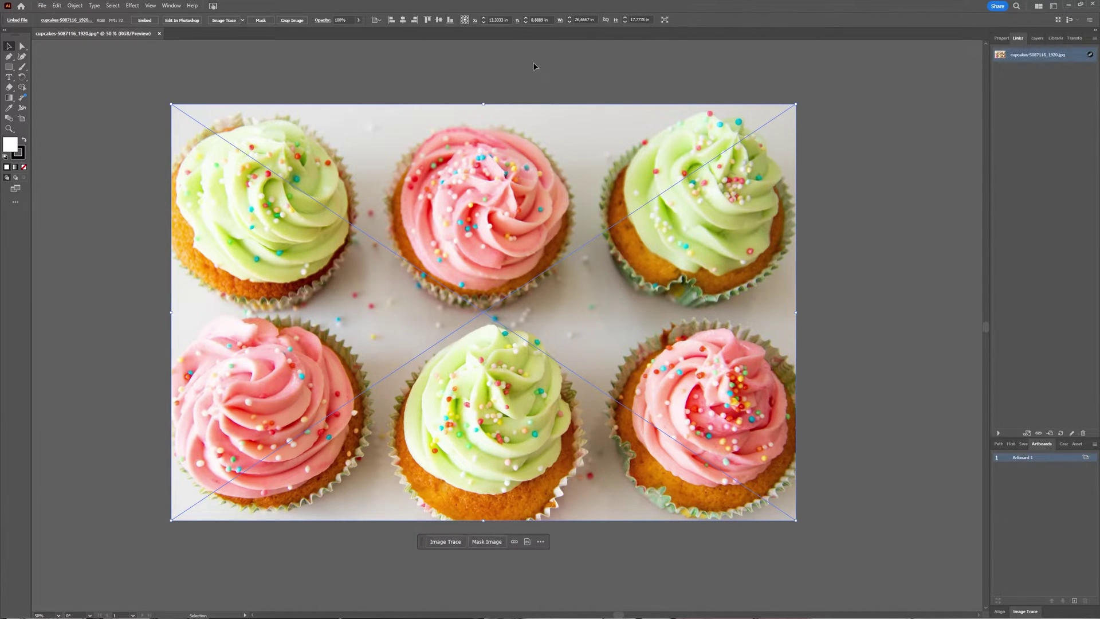
{"action": "left_click", "coordinate": [171, 5]}
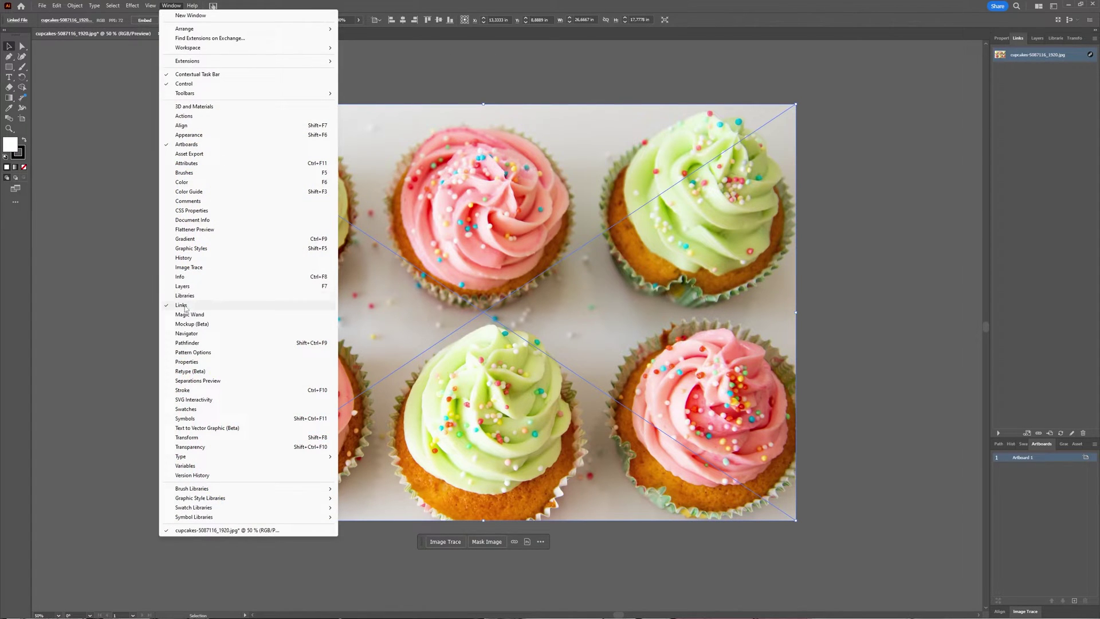
{"action": "left_click", "coordinate": [1017, 139]}
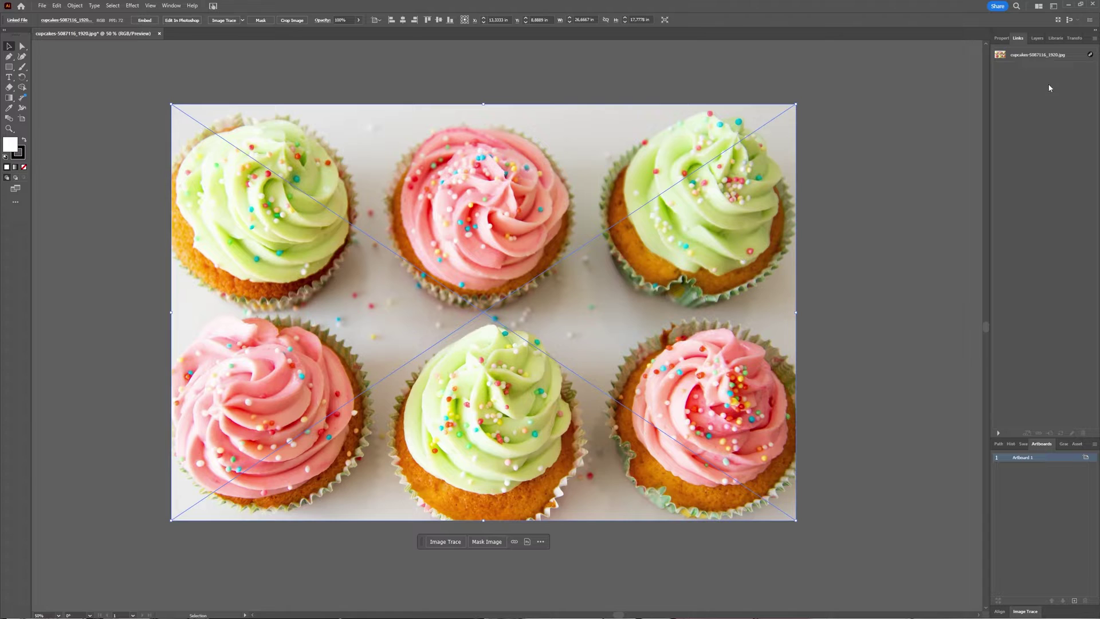
{"action": "left_click", "coordinate": [1094, 39]}
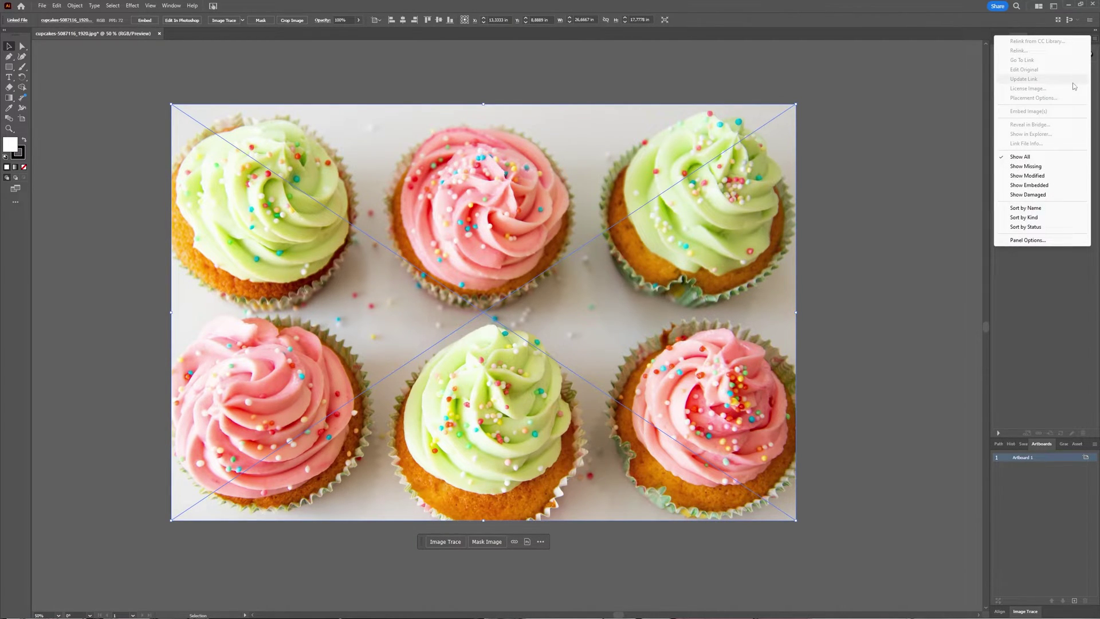
{"action": "left_click", "coordinate": [1053, 302]}
{"action": "left_click", "coordinate": [1029, 54]}
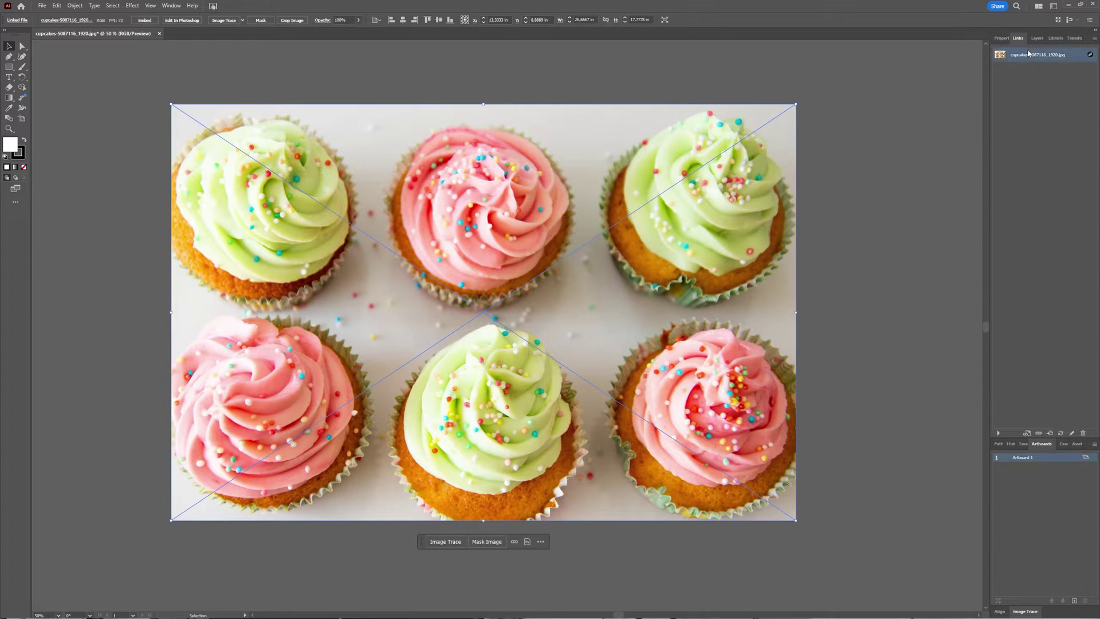
{"action": "left_click", "coordinate": [1095, 39]}
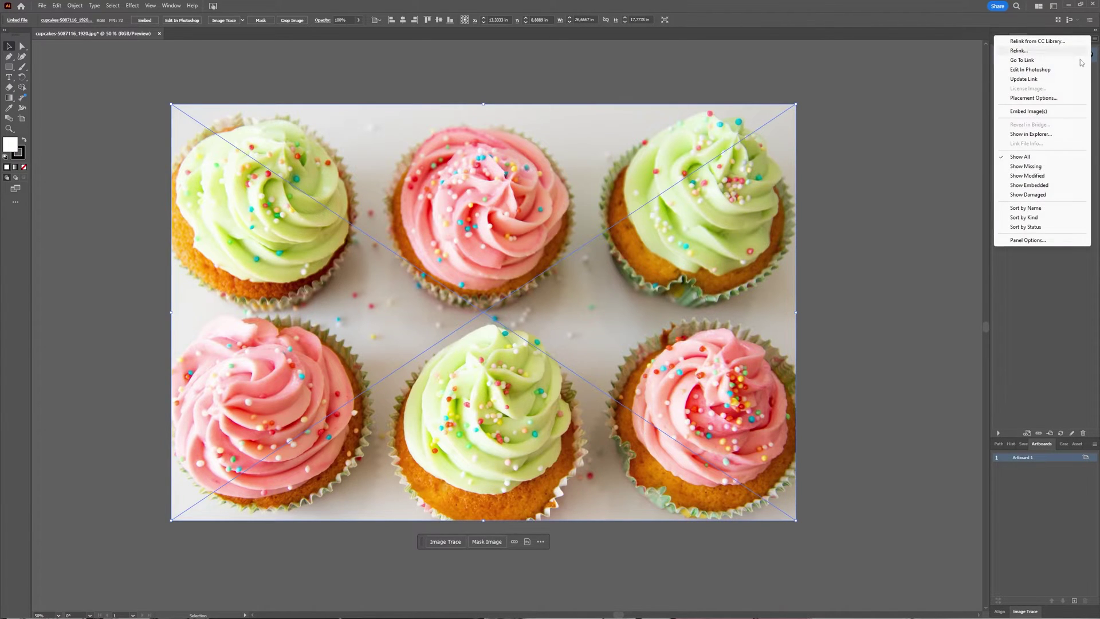
{"action": "left_click", "coordinate": [1039, 113]}
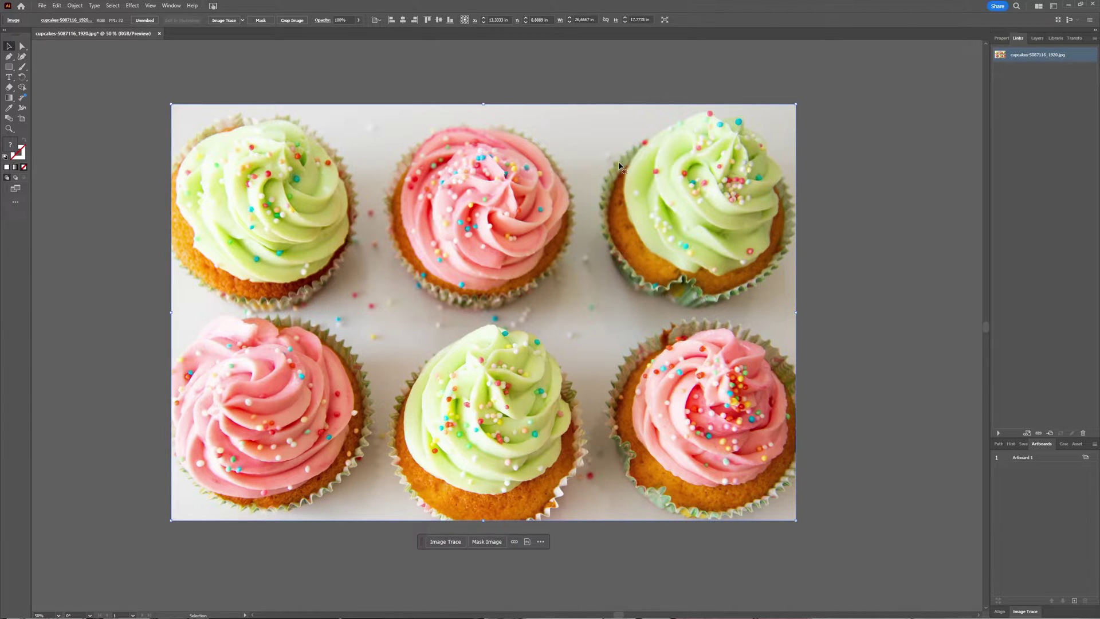
Step: Duplicate Layer 1, collapse the original, and select the new Layer 1 copy
{"action": "left_click", "coordinate": [912, 270]}
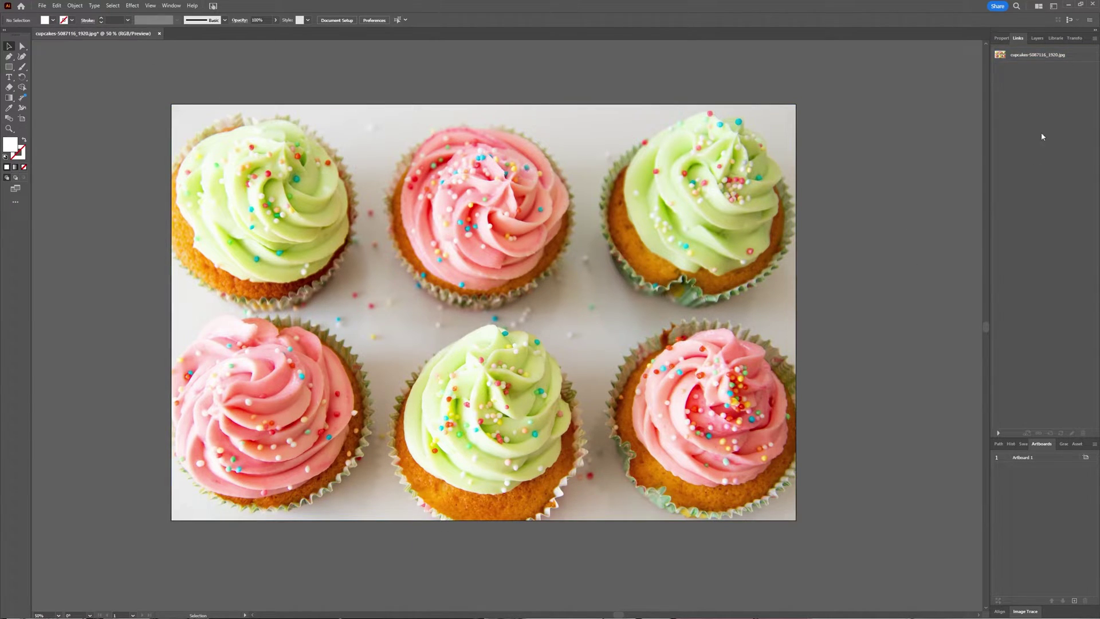
{"action": "left_click", "coordinate": [1027, 58]}
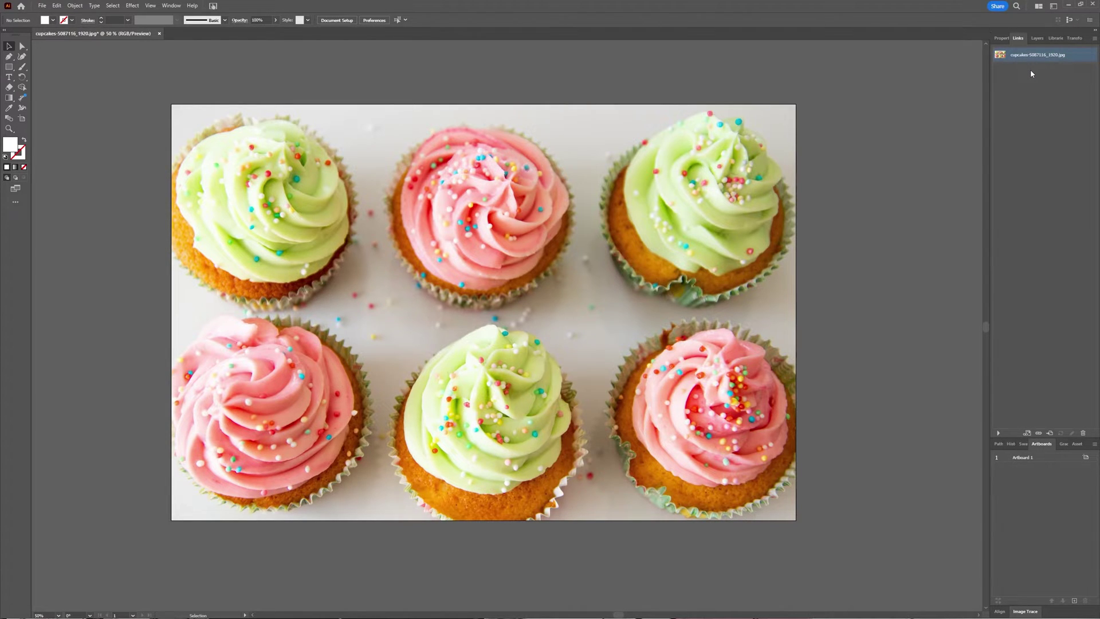
{"action": "left_click", "coordinate": [1036, 39]}
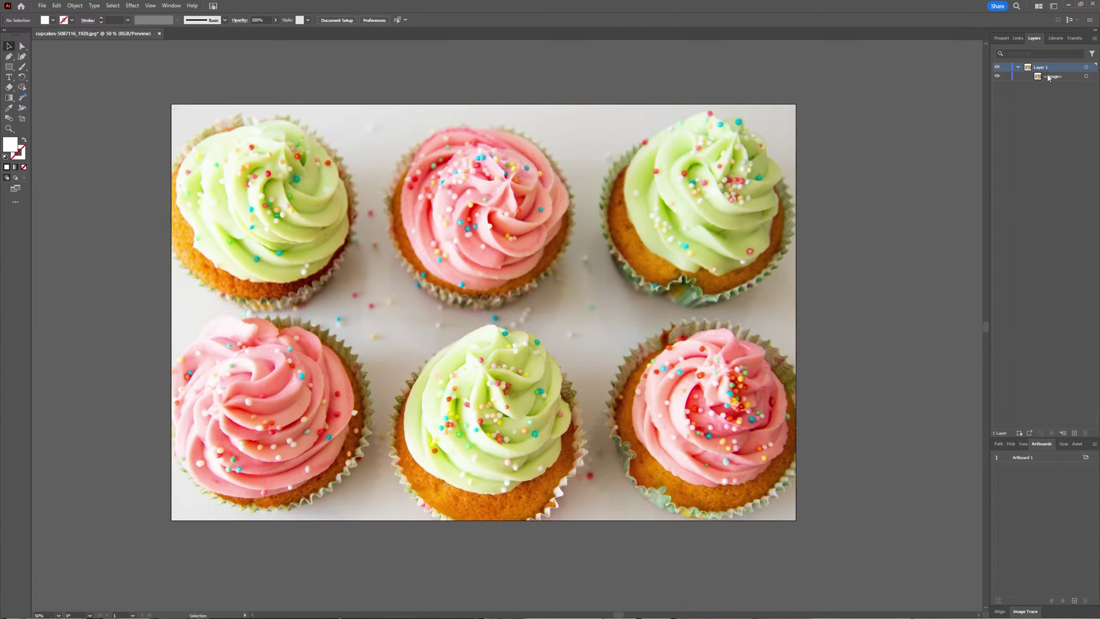
{"action": "left_click", "coordinate": [1095, 39]}
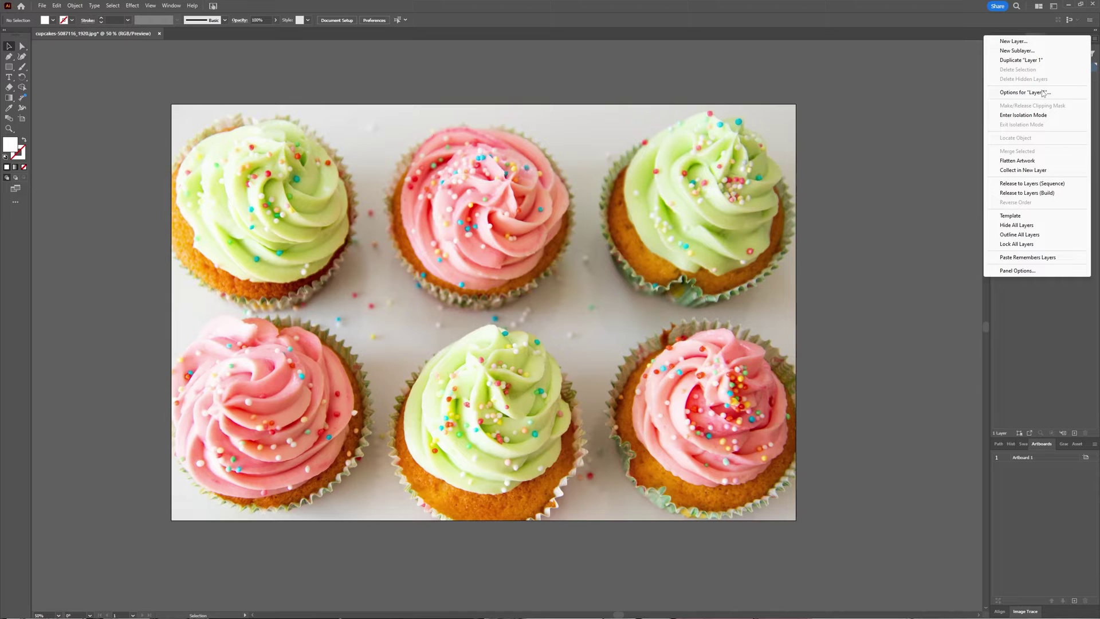
{"action": "left_click", "coordinate": [1021, 60]}
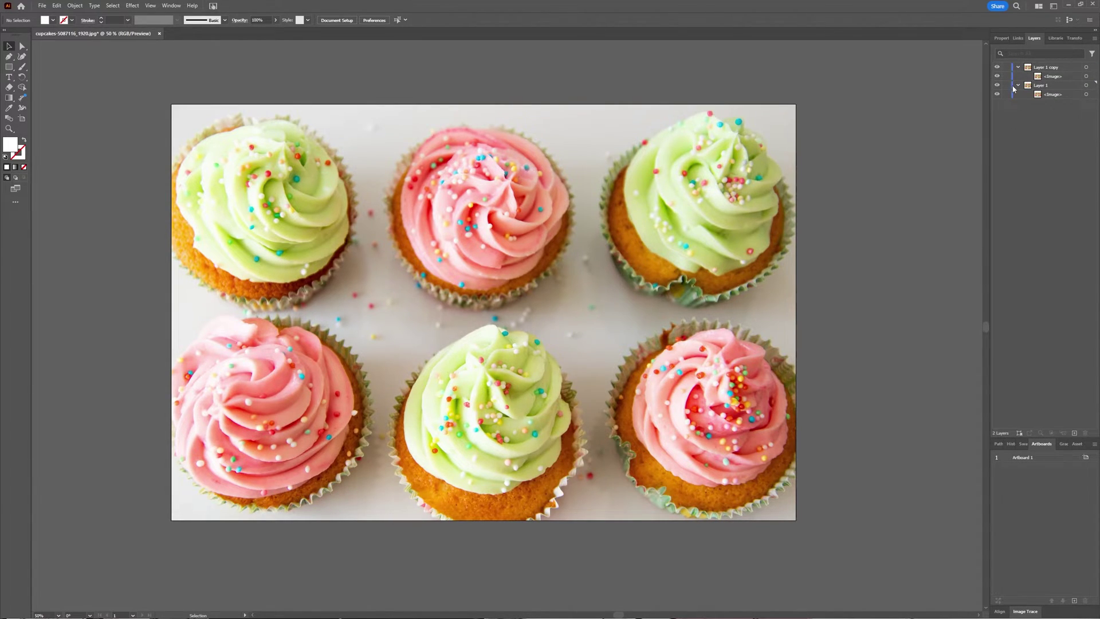
{"action": "left_click", "coordinate": [1018, 86]}
{"action": "left_click", "coordinate": [1041, 70]}
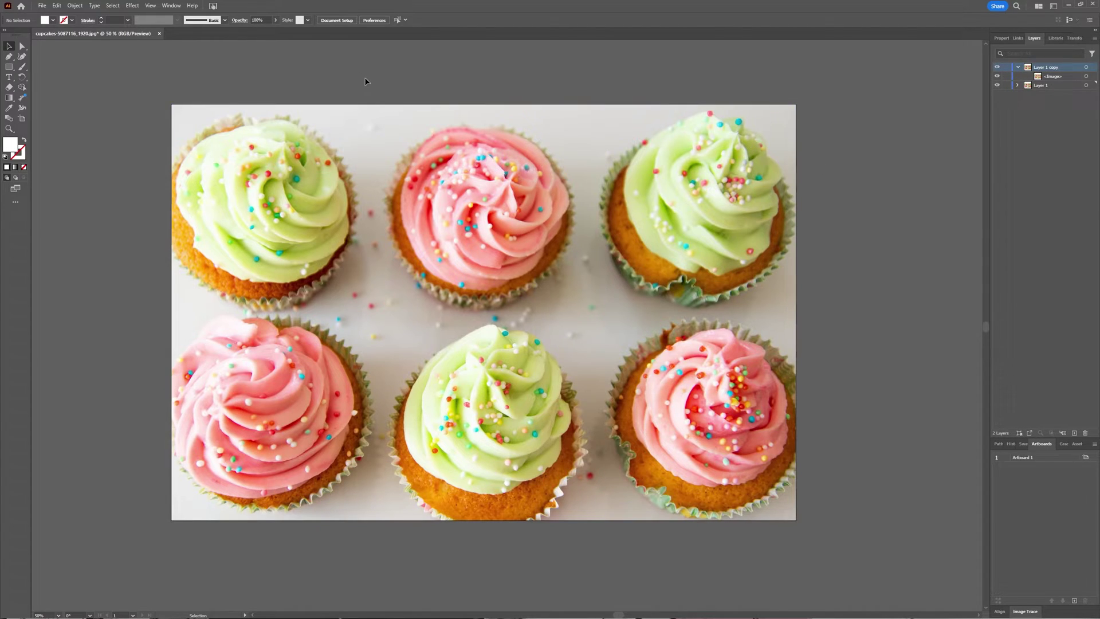
Step: Select the cupcake image inside Layer 1 copy
{"action": "left_click", "coordinate": [57, 5]}
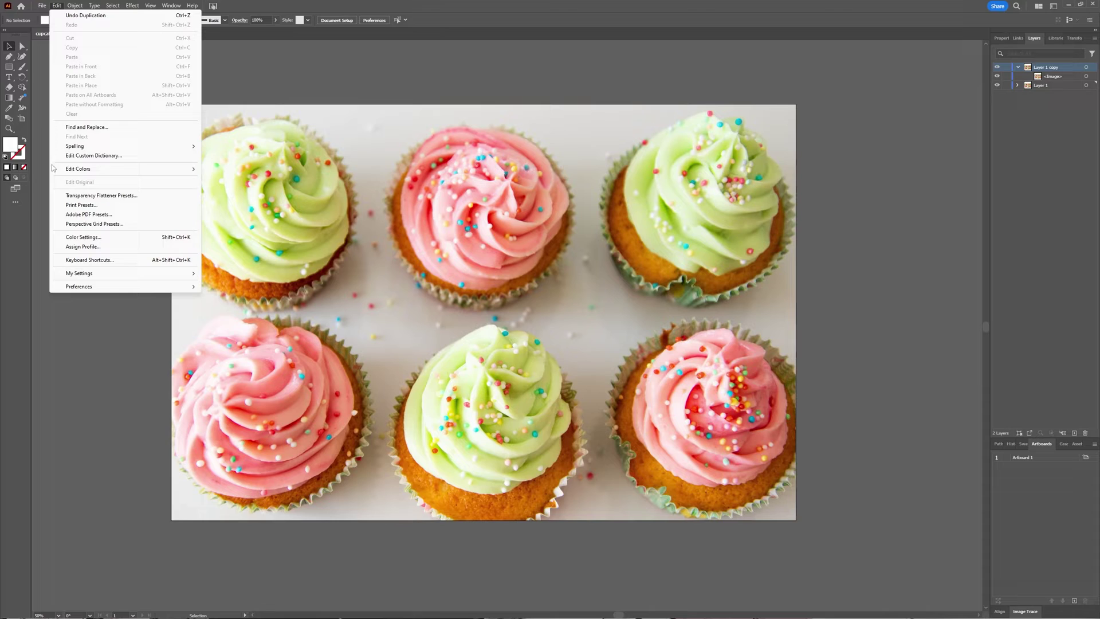
{"action": "mouse_move", "coordinate": [143, 169]}
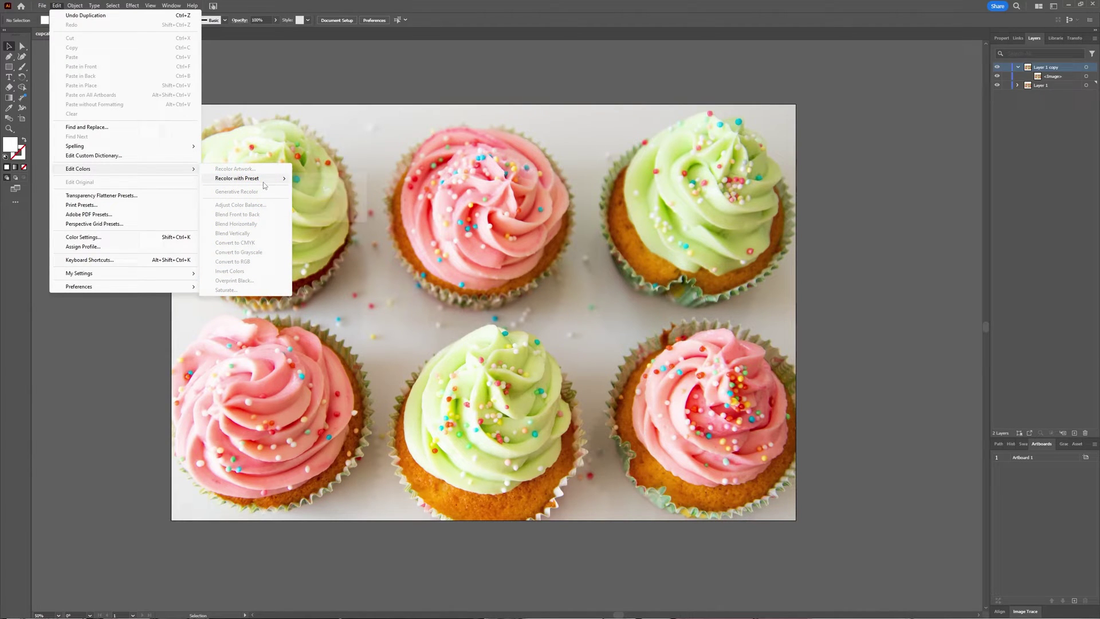
{"action": "left_click", "coordinate": [1060, 79]}
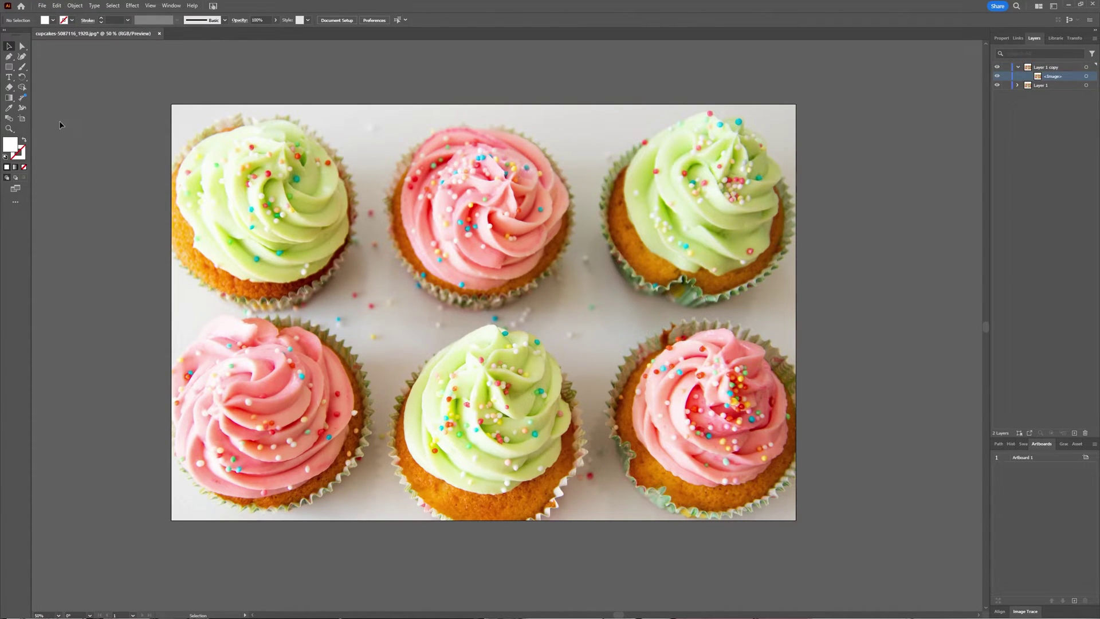
{"action": "key", "text": "ctrl+a"}
{"action": "left_click", "coordinate": [56, 6]}
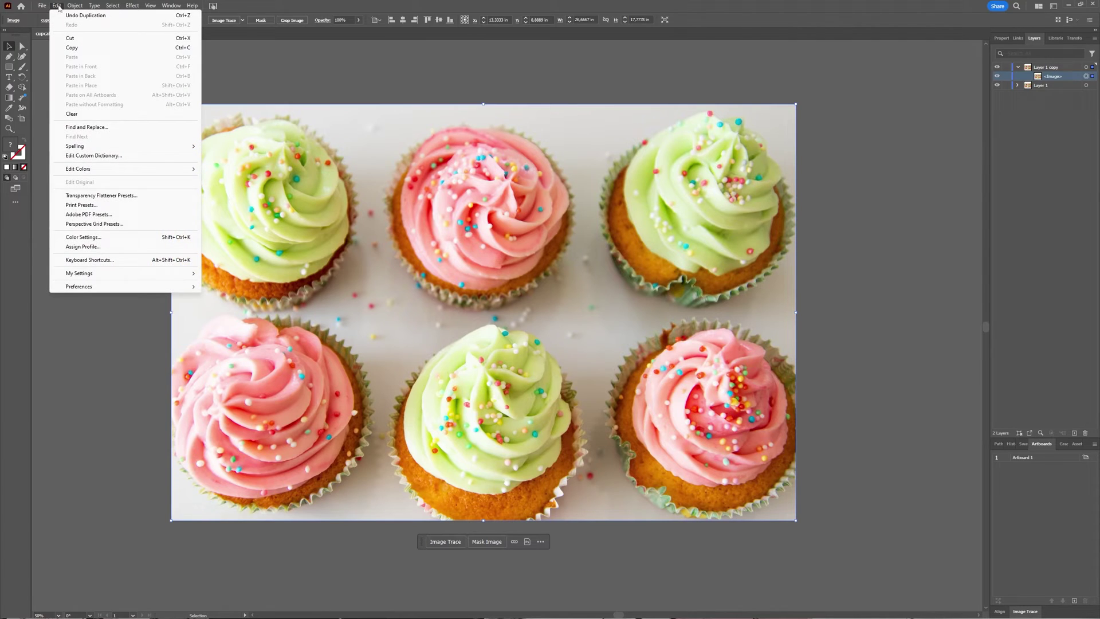
{"action": "mouse_move", "coordinate": [110, 172]}
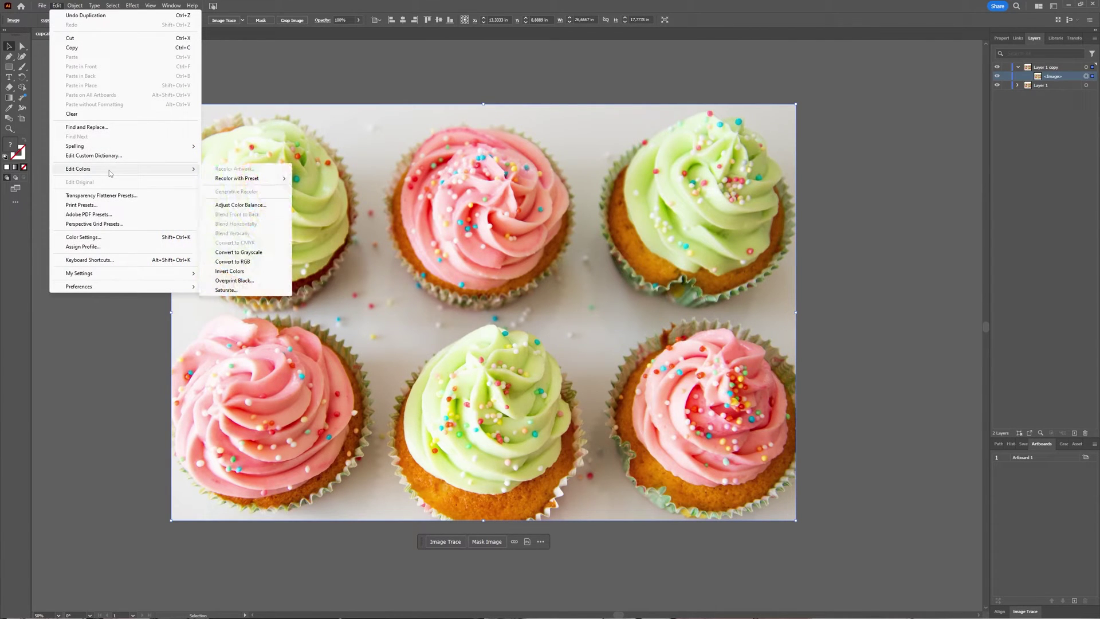
Step: Apply Adjust Color Balance with Red 9, Green -37, Blue 19, previewing the magenta shift
{"action": "left_click", "coordinate": [265, 205]}
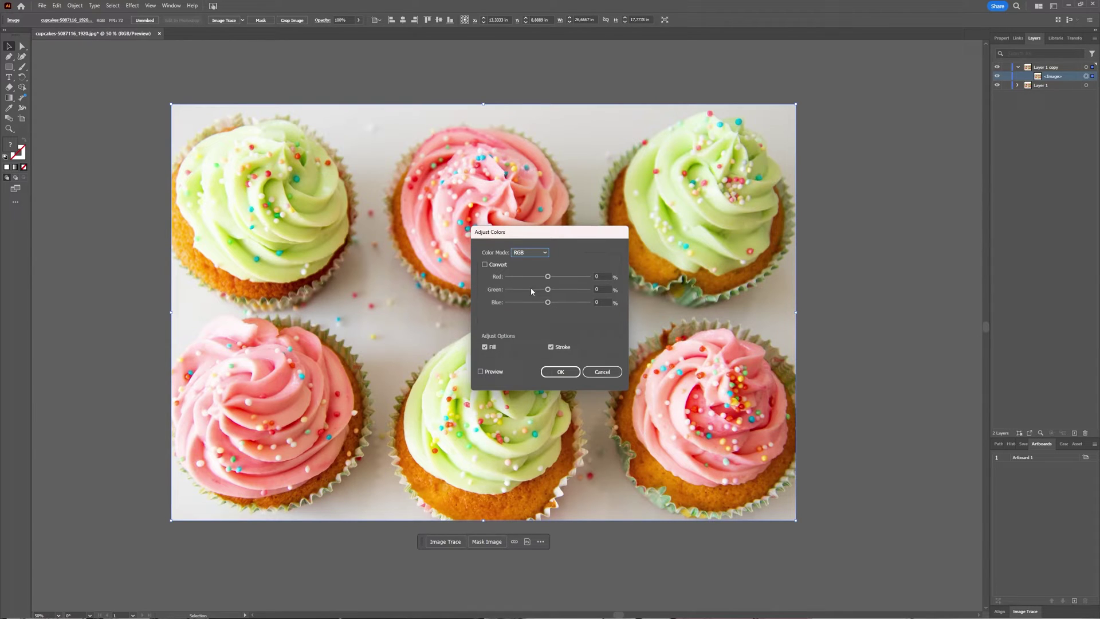
{"action": "left_click_drag", "start_coordinate": [545, 236], "coordinate": [507, 227]}
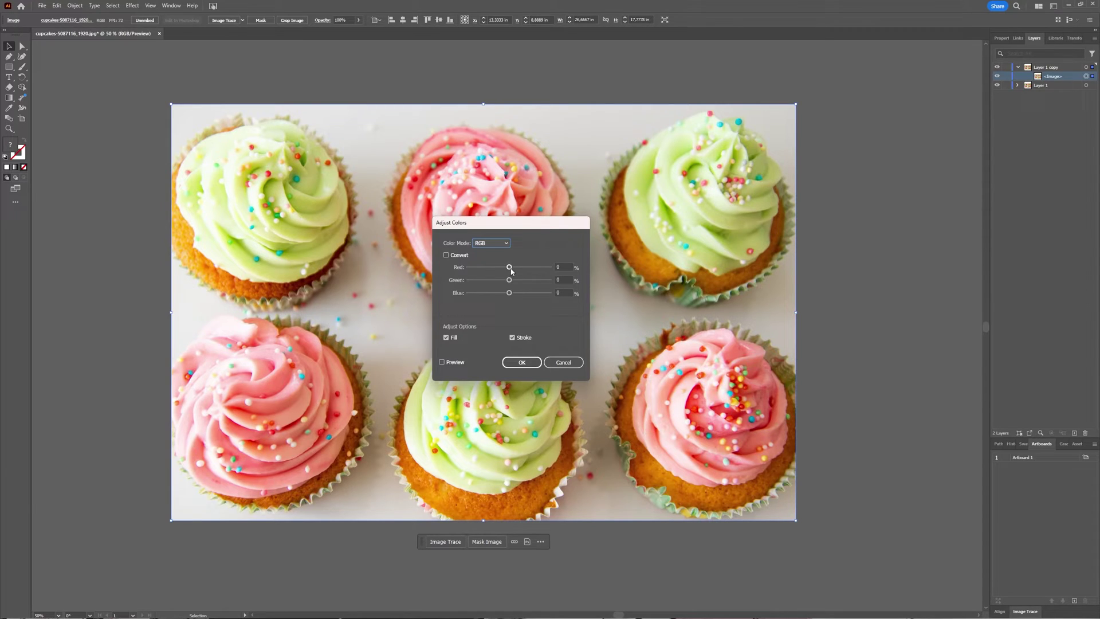
{"action": "left_click_drag", "start_coordinate": [510, 267], "coordinate": [514, 293]}
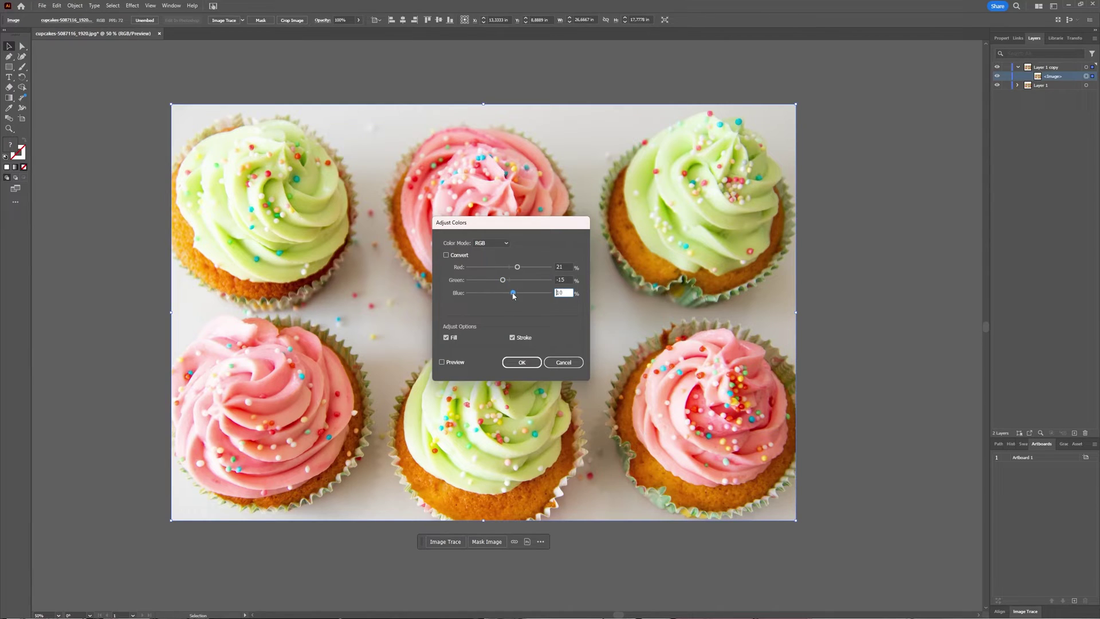
{"action": "left_click", "coordinate": [442, 362]}
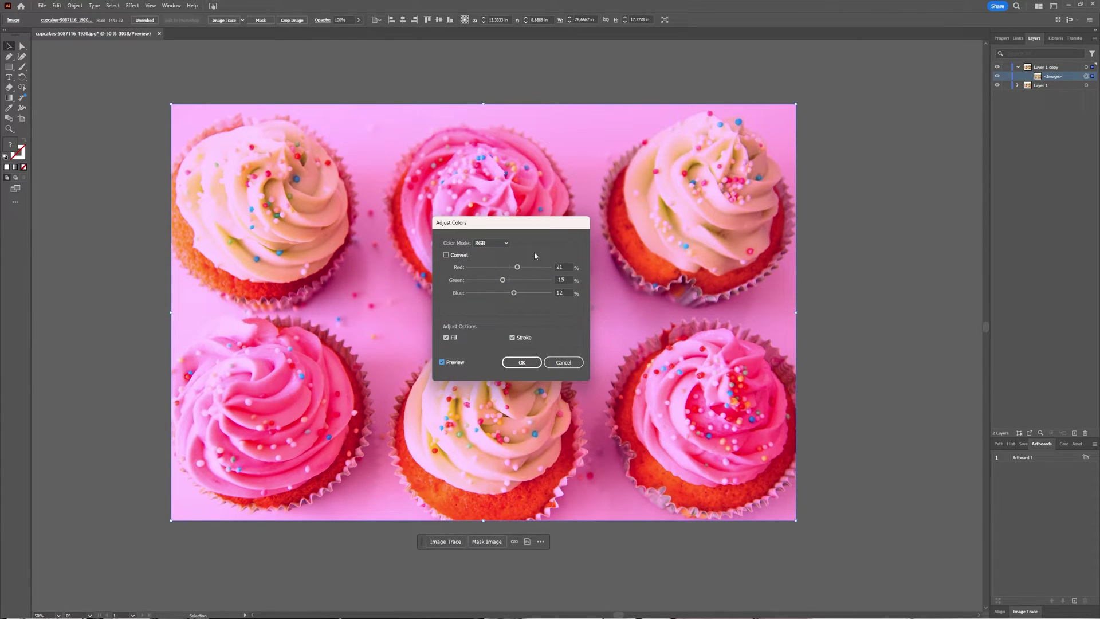
{"action": "mouse_move", "coordinate": [517, 267]}
{"action": "left_mouse_down"}
{"action": "mouse_move", "coordinate": [504, 269]}
{"action": "mouse_move", "coordinate": [513, 280]}
{"action": "left_mouse_up"}
{"action": "left_click", "coordinate": [503, 280]}
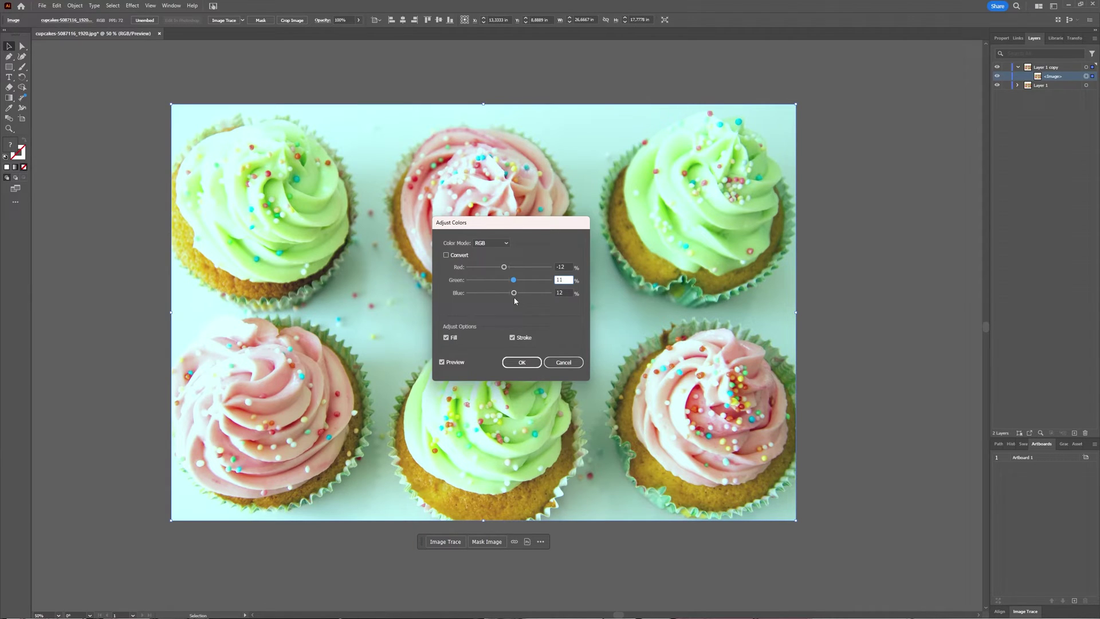
{"action": "left_click_drag", "start_coordinate": [514, 292], "coordinate": [512, 267]}
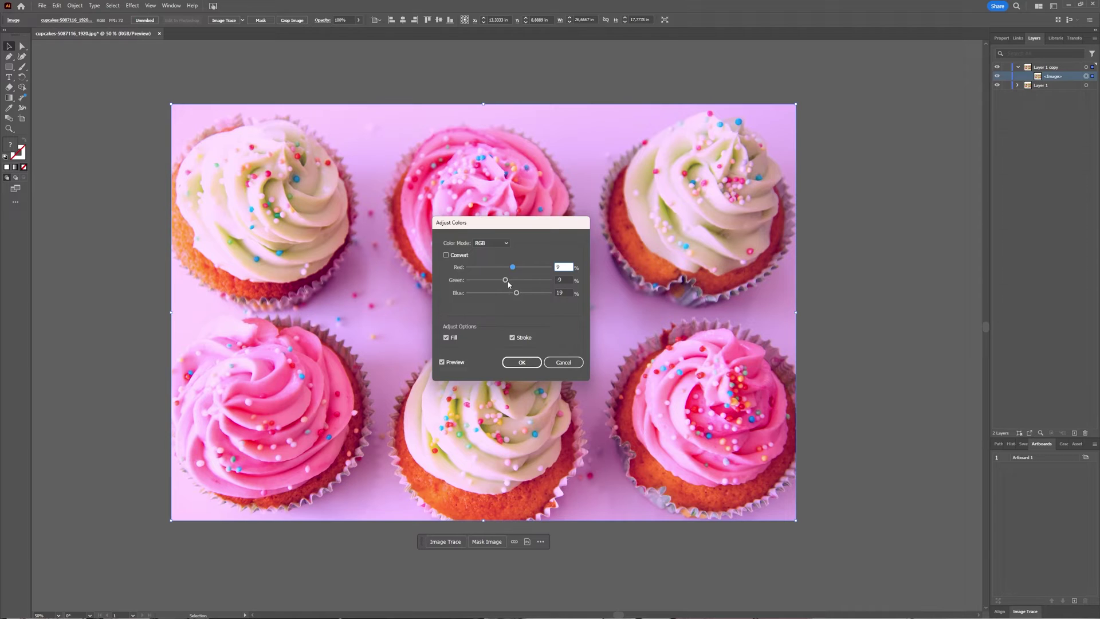
{"action": "left_click_drag", "start_coordinate": [508, 283], "coordinate": [494, 283]}
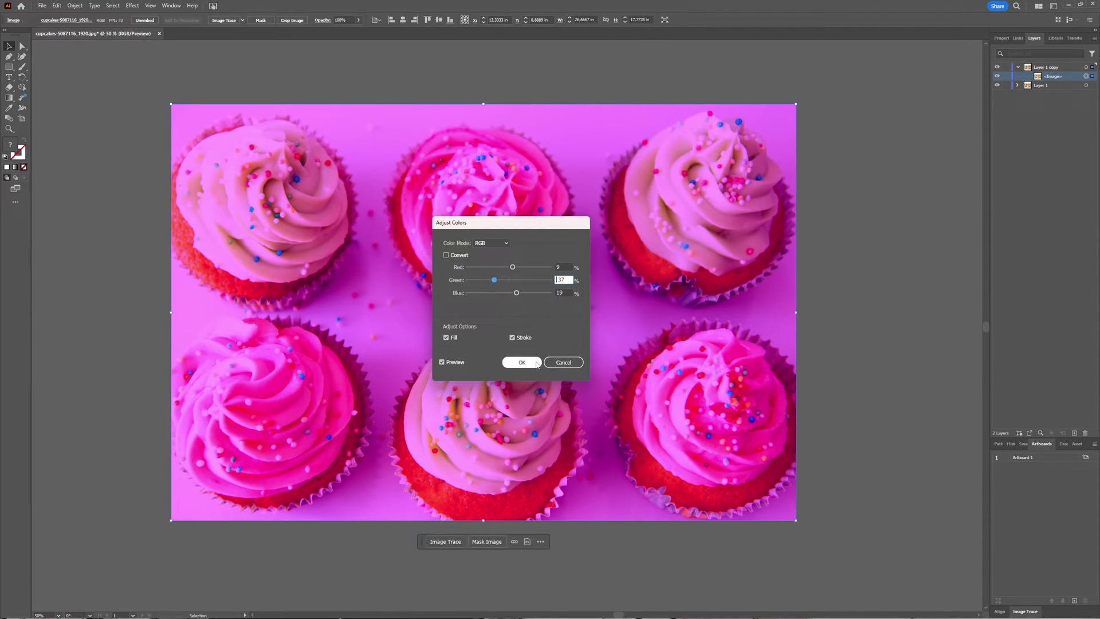
{"action": "left_click", "coordinate": [537, 362]}
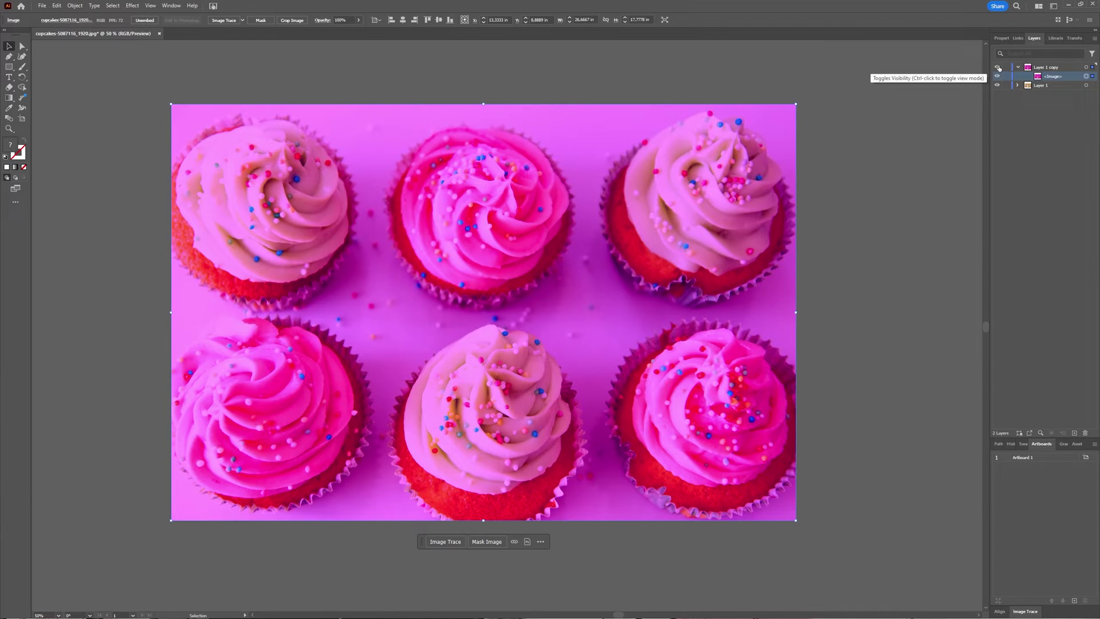
Step: Hide Layer 1 copy, duplicate Layer 1 as Layer 1 copy 2, and select its image
{"action": "left_click", "coordinate": [998, 68]}
{"action": "left_click", "coordinate": [1042, 86]}
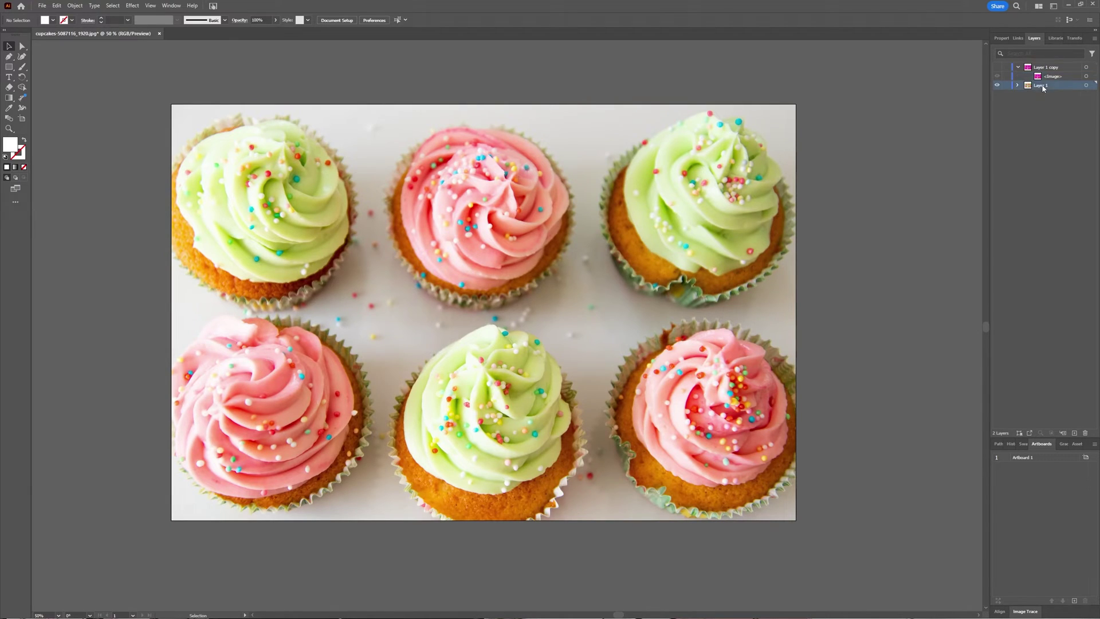
{"action": "left_click", "coordinate": [1095, 39]}
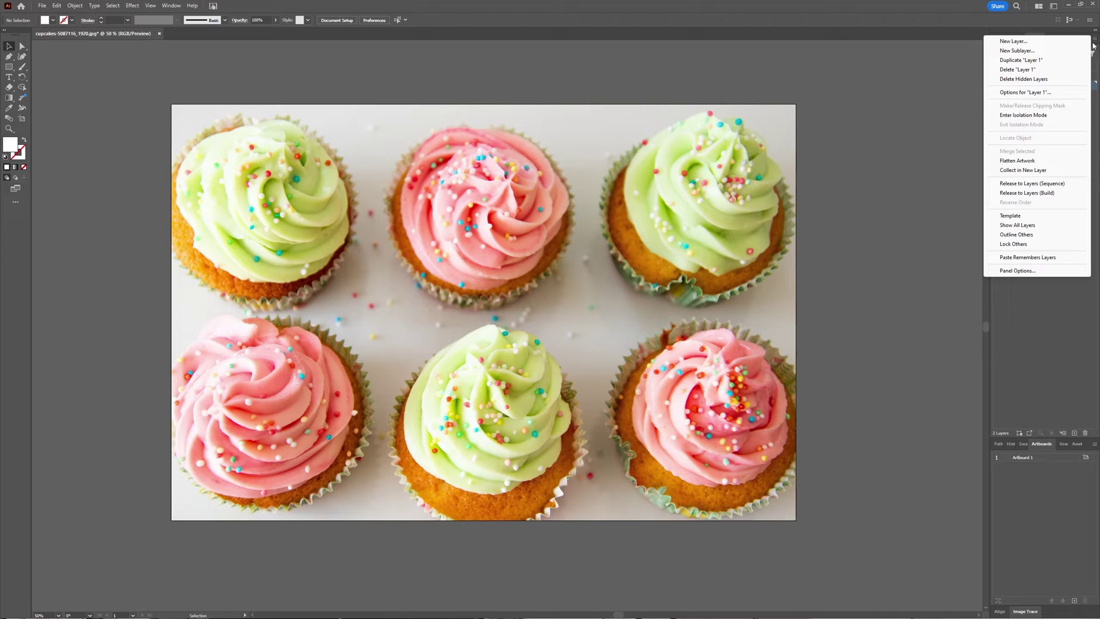
{"action": "left_click", "coordinate": [1067, 61]}
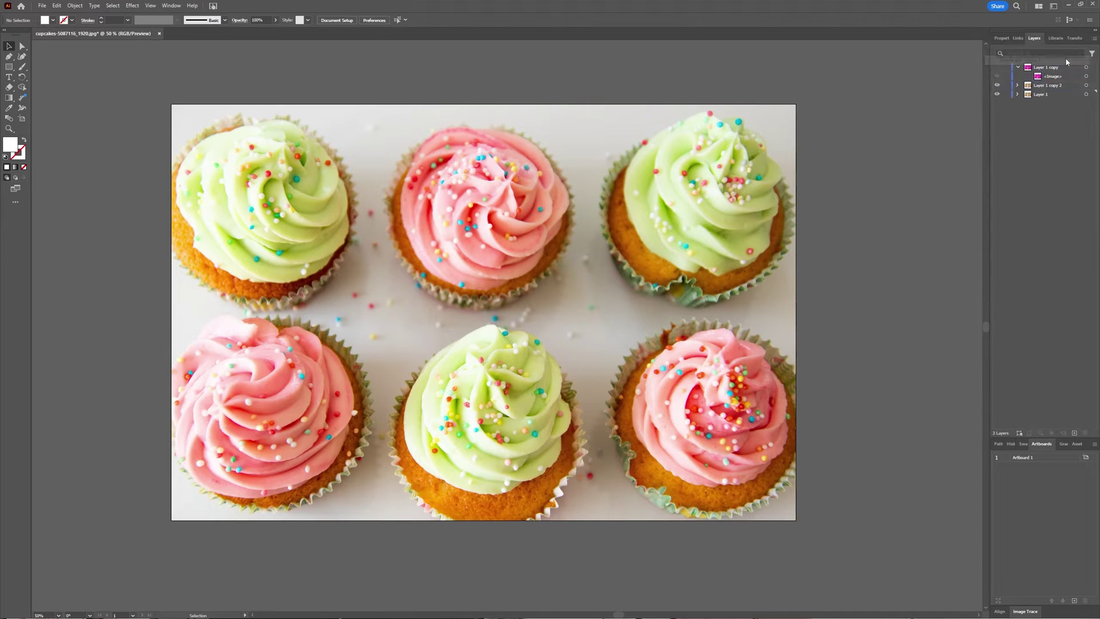
{"action": "left_click", "coordinate": [1037, 86]}
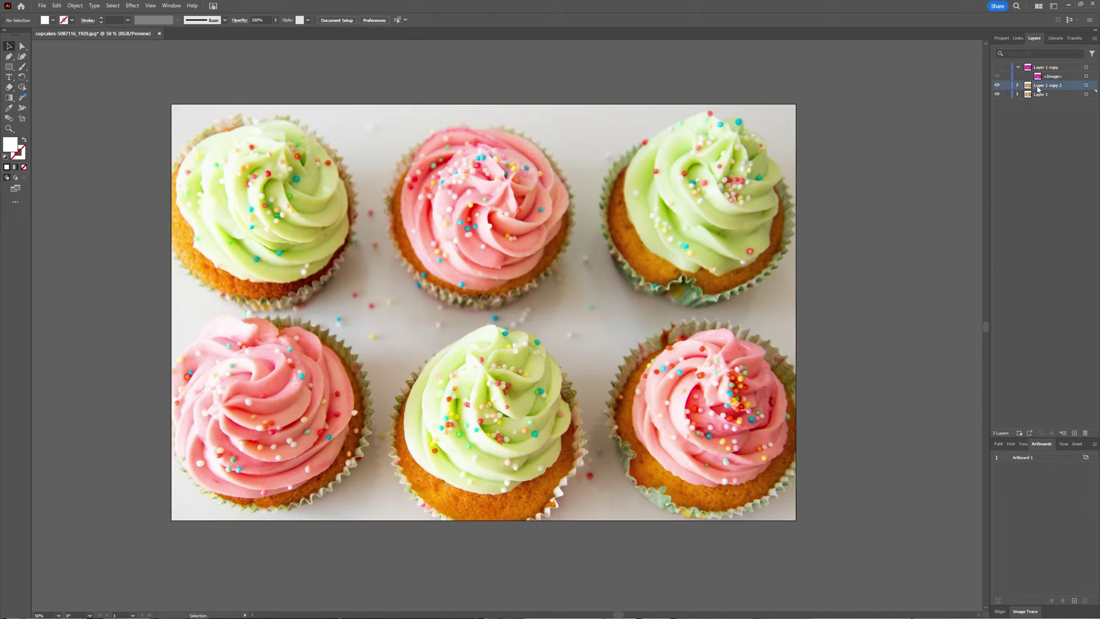
{"action": "left_click", "coordinate": [1017, 84]}
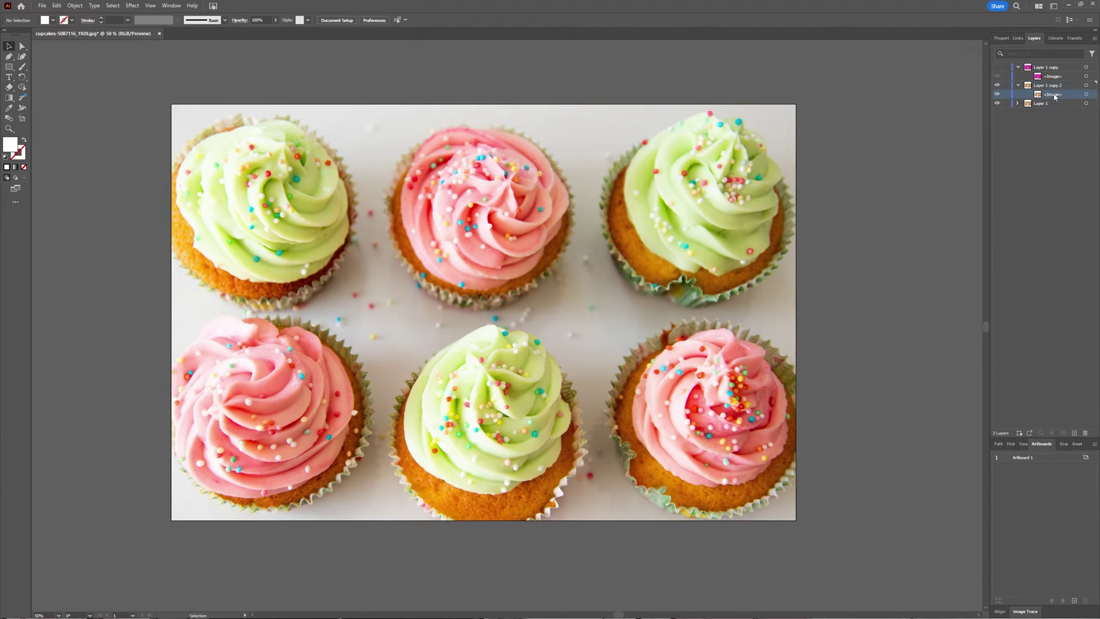
{"action": "left_click", "coordinate": [703, 175]}
Step: Convert the Layer 1 copy 2 cupcake image to grayscale via Edit Colors
{"action": "left_click", "coordinate": [56, 6]}
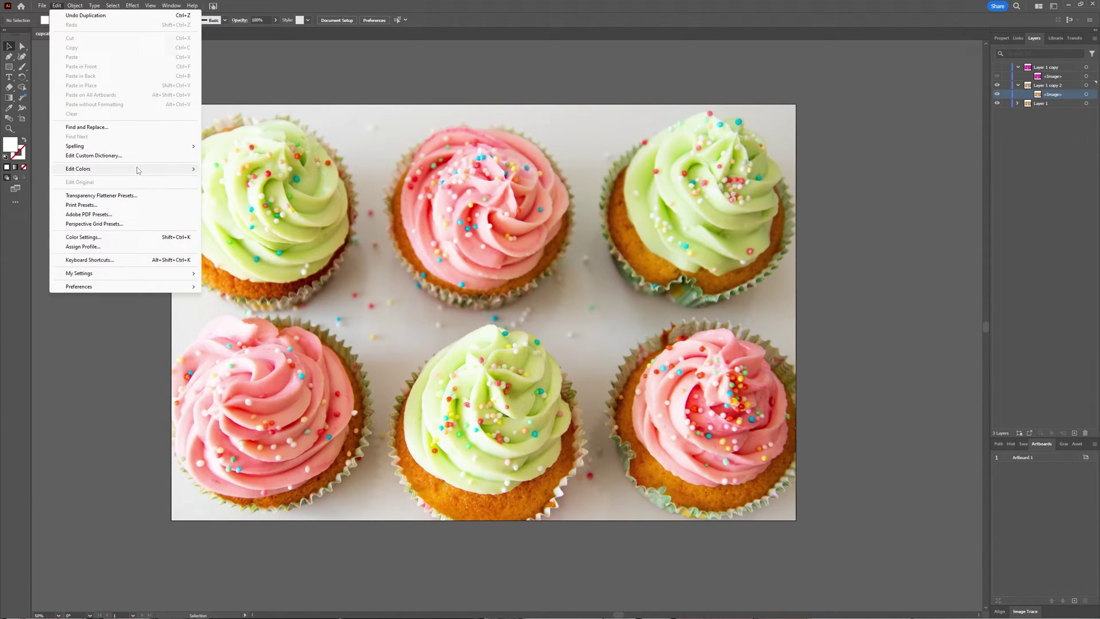
{"action": "mouse_move", "coordinate": [138, 170]}
{"action": "left_click", "coordinate": [191, 194]}
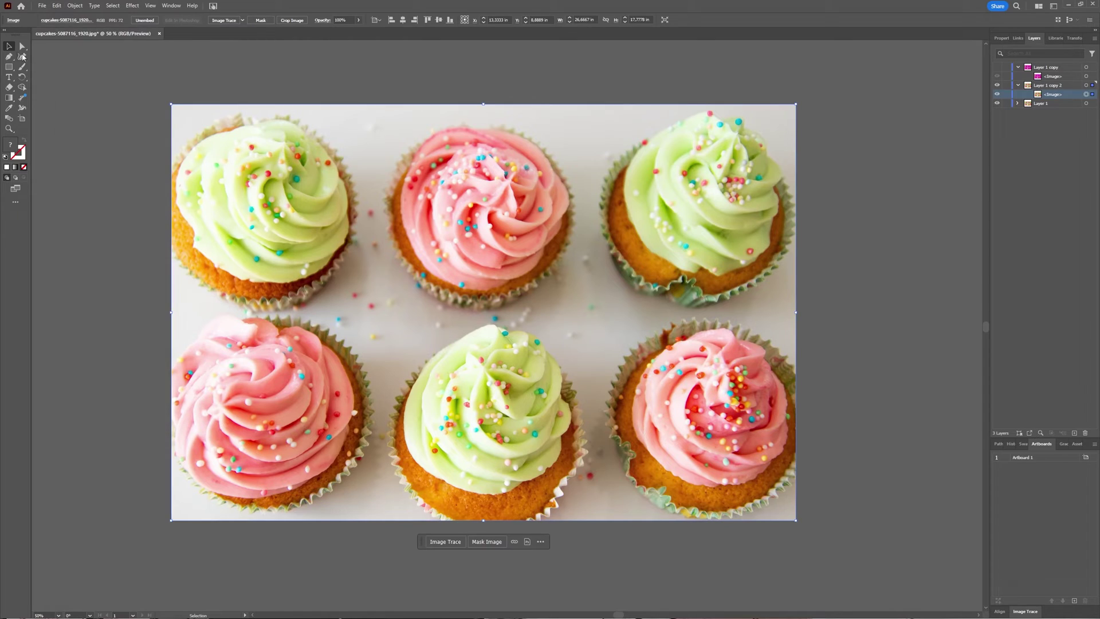
{"action": "left_click", "coordinate": [60, 6]}
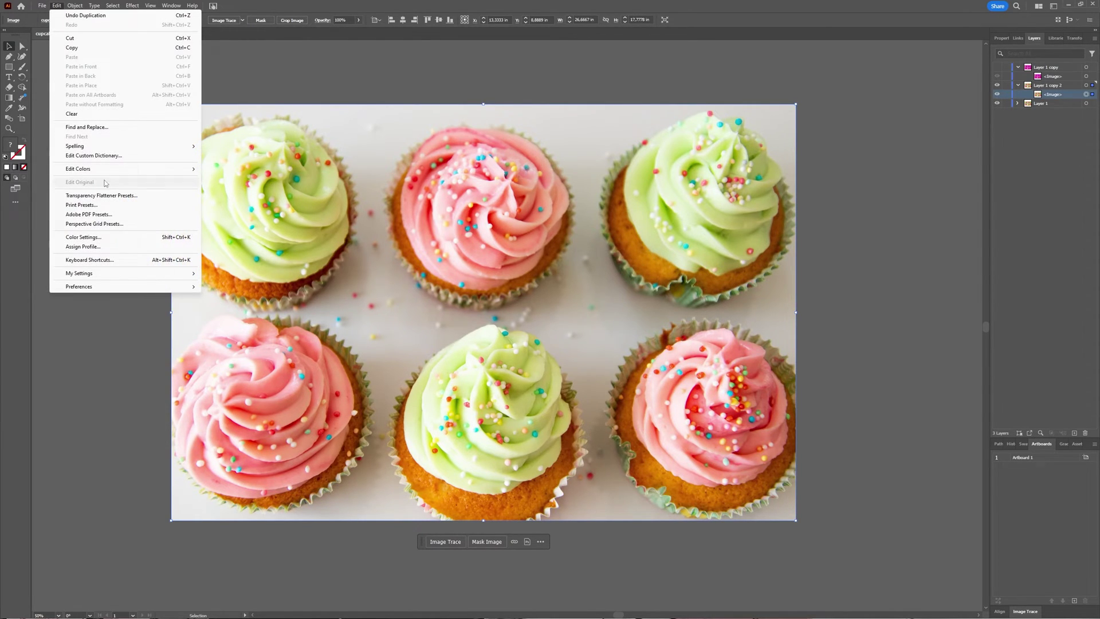
{"action": "mouse_move", "coordinate": [121, 173]}
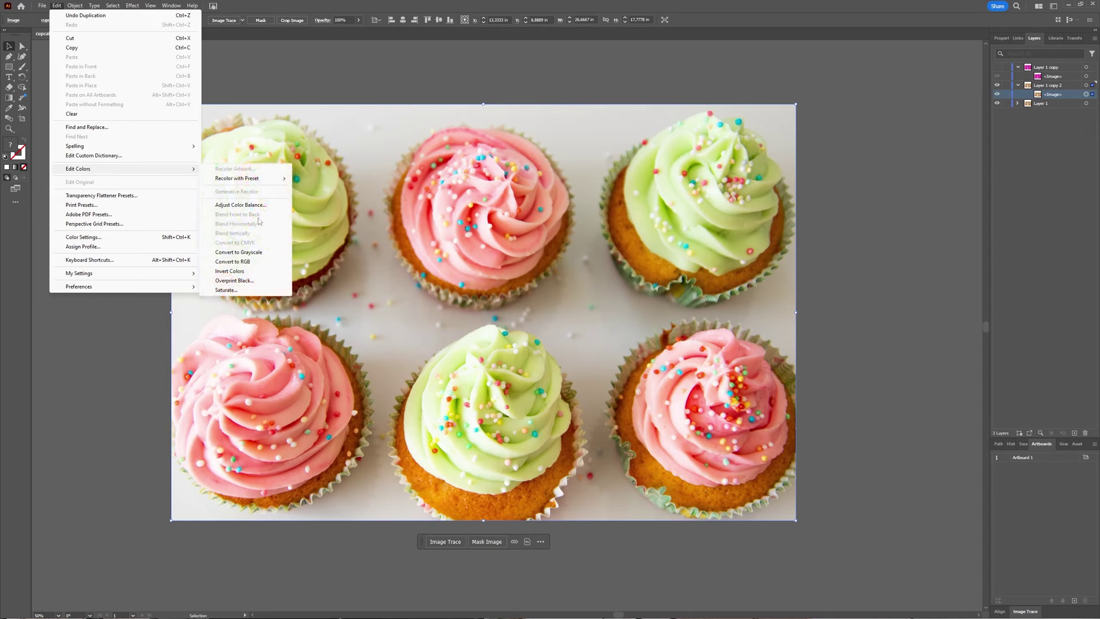
{"action": "left_click", "coordinate": [255, 253]}
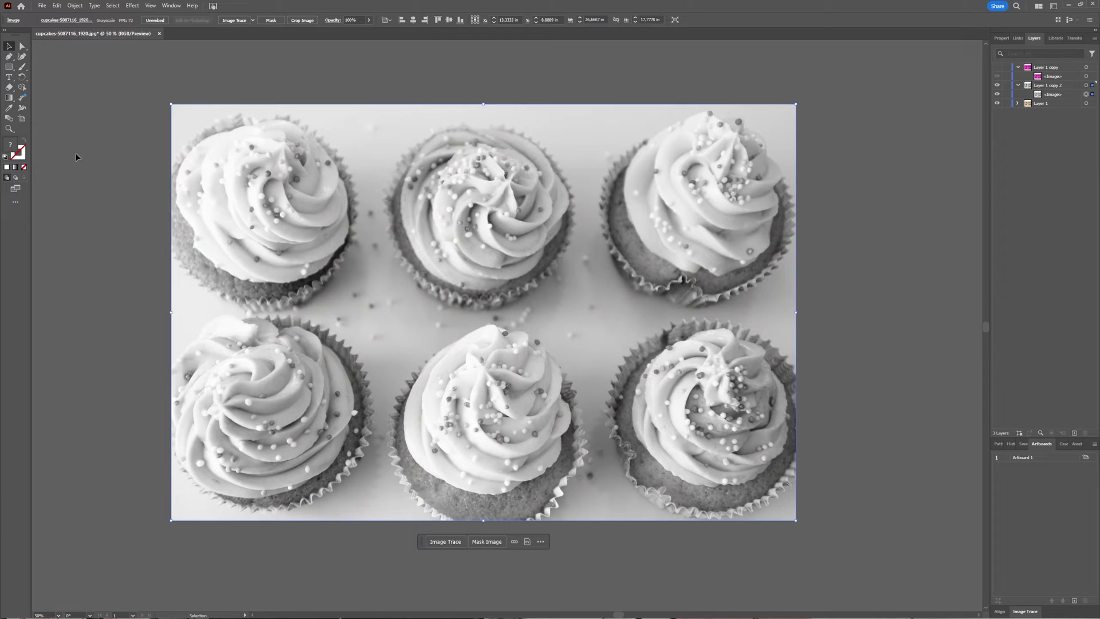
Step: Set the fill colour to pink E50A64 in the Color Picker to tint the grayscale image
{"action": "double_click", "coordinate": [10, 148]}
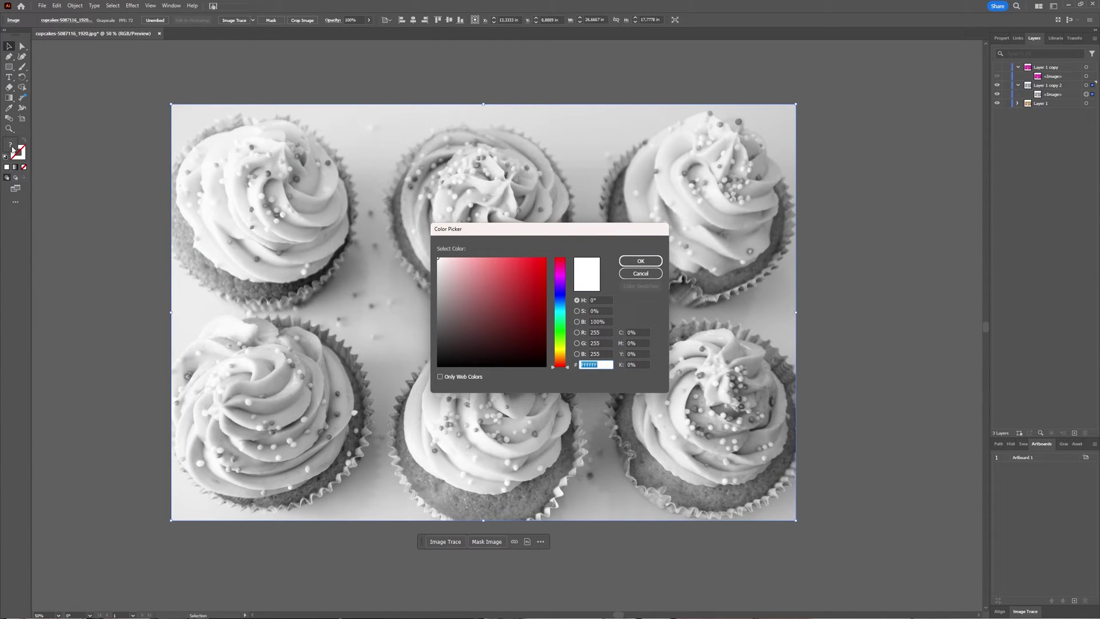
{"action": "left_click", "coordinate": [543, 268]}
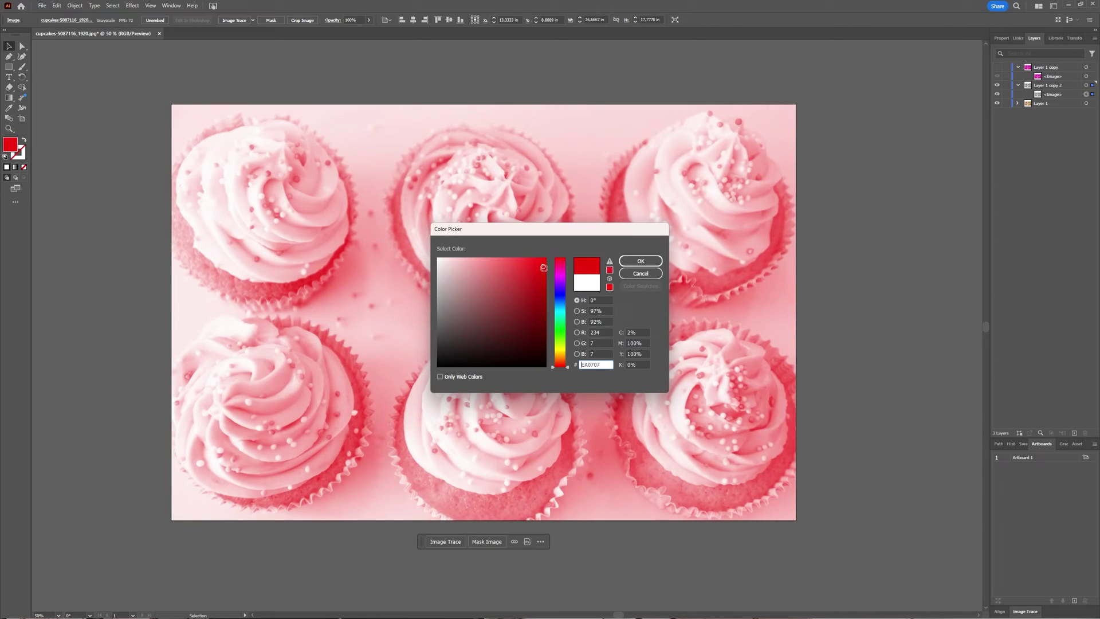
{"action": "left_click_drag", "start_coordinate": [544, 268], "coordinate": [546, 291]}
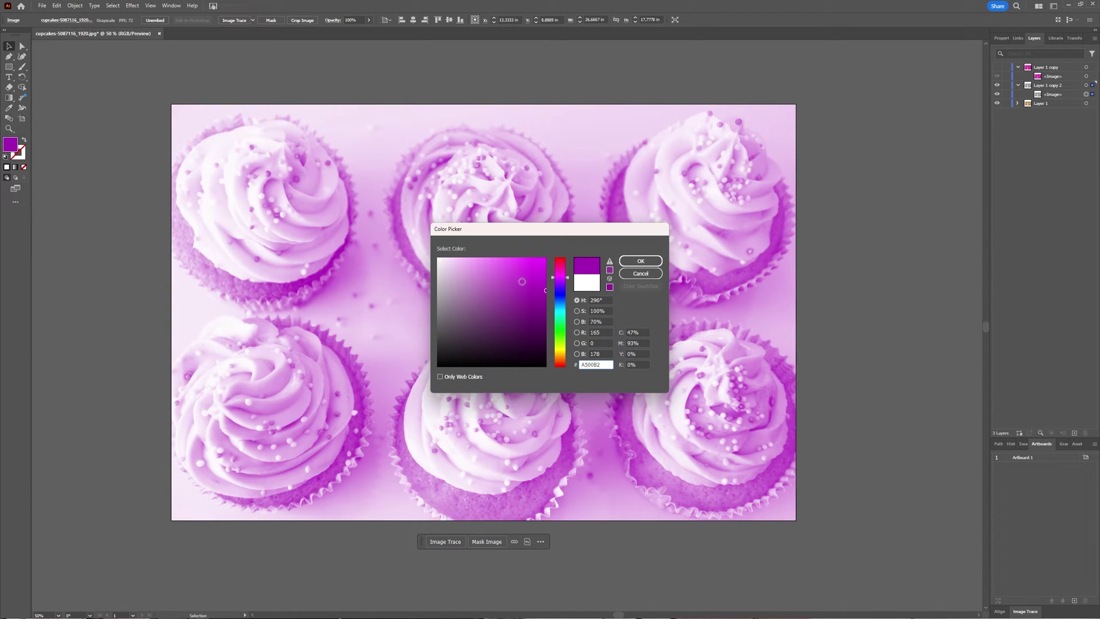
{"action": "left_click_drag", "start_coordinate": [522, 281], "coordinate": [538, 310]}
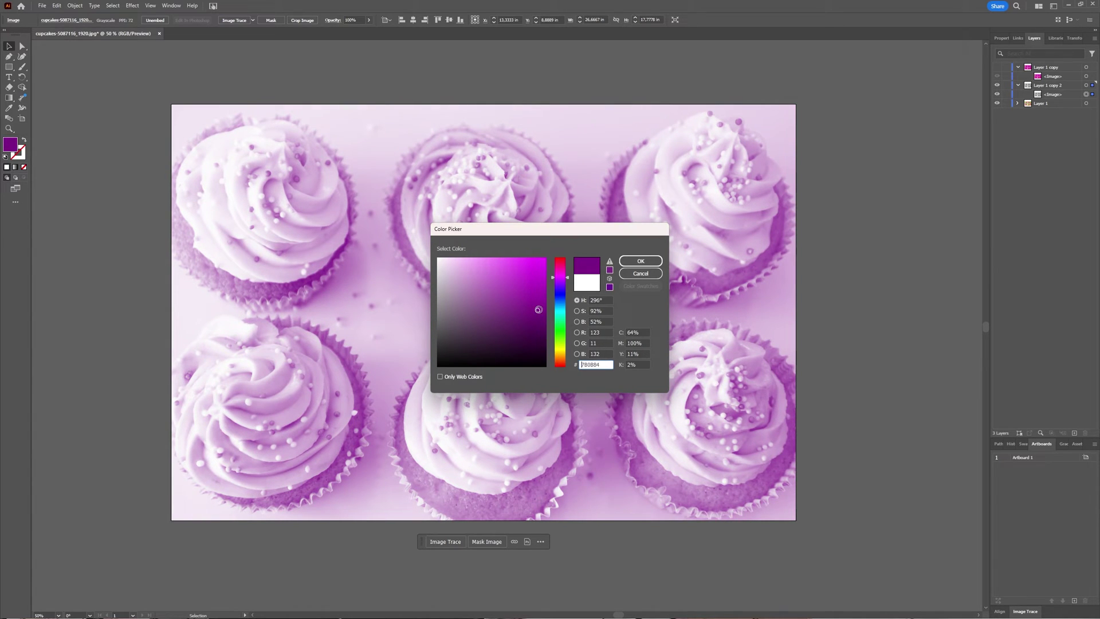
{"action": "left_click", "coordinate": [560, 294]}
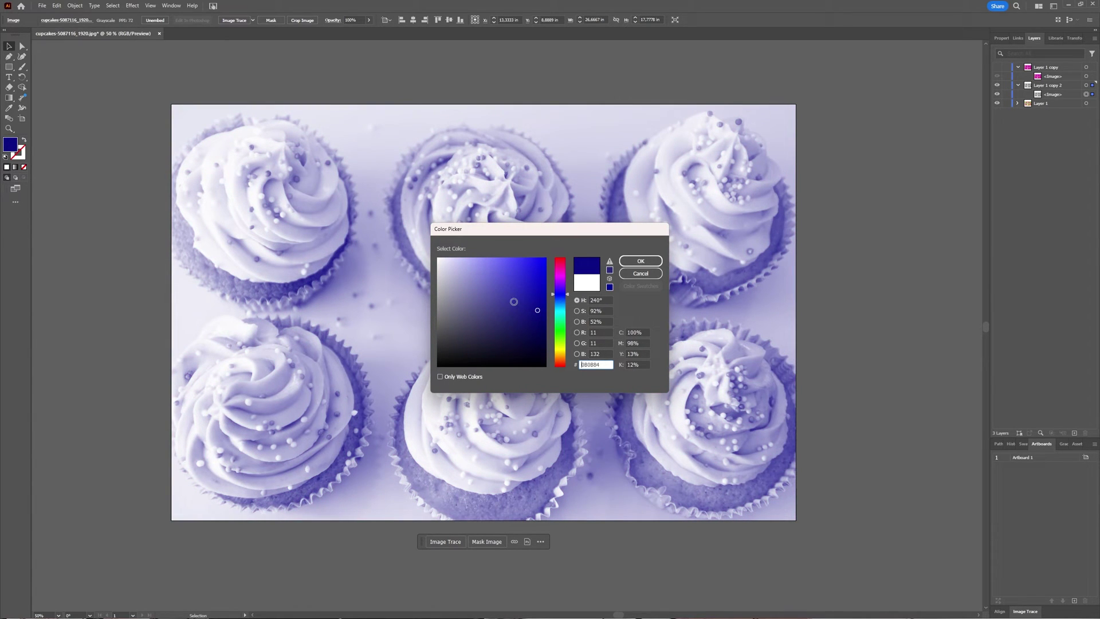
{"action": "left_click_drag", "start_coordinate": [547, 295], "coordinate": [541, 268]}
{"action": "left_click", "coordinate": [567, 291]}
{"action": "left_click_drag", "start_coordinate": [567, 291], "coordinate": [570, 265]}
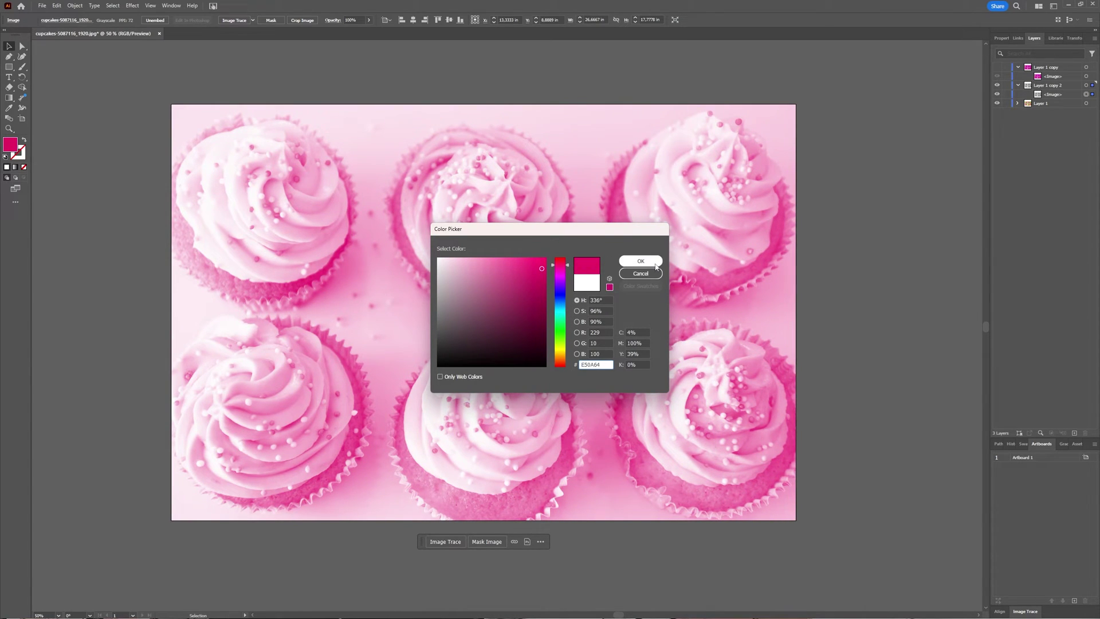
{"action": "left_click", "coordinate": [655, 263]}
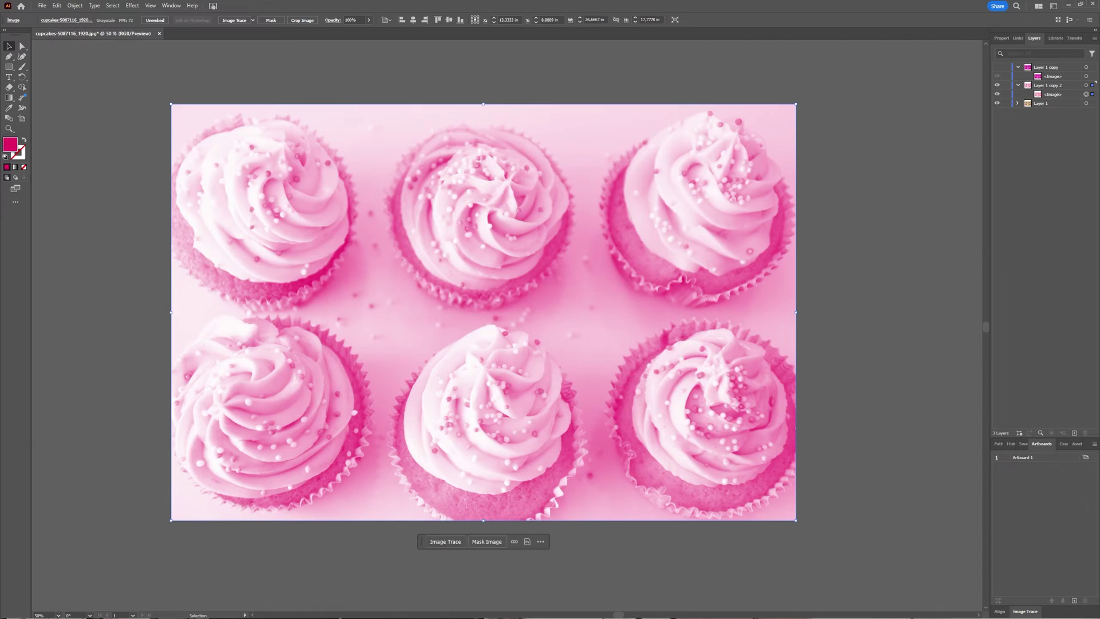
Step: Collapse Layer 1 copy and Layer 1 copy 2 in the Layers panel
{"action": "left_click", "coordinate": [1018, 68]}
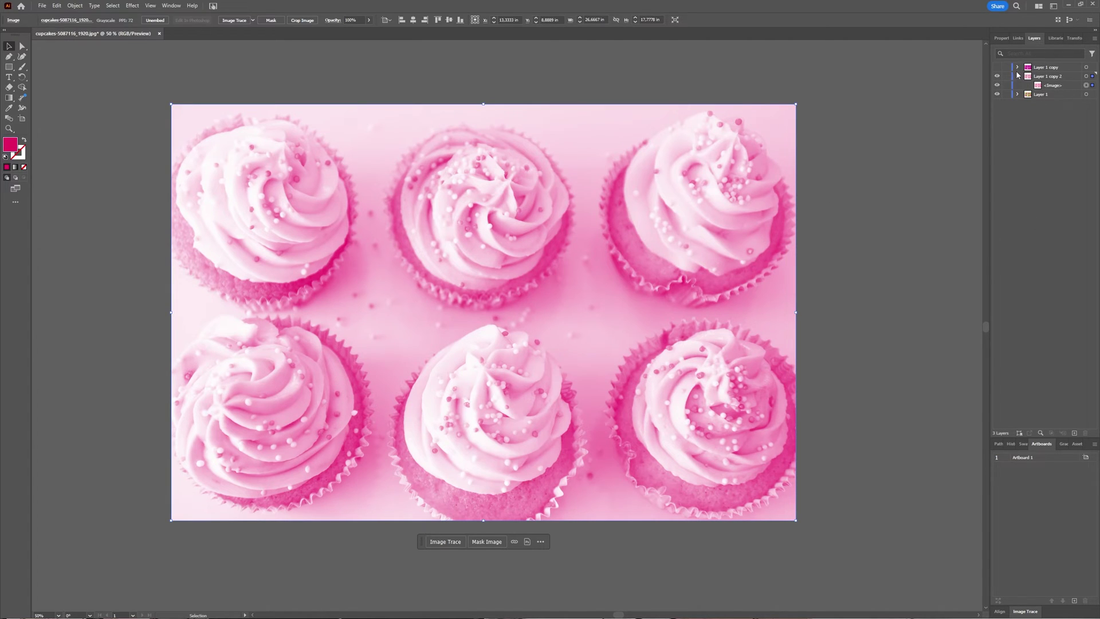
{"action": "left_click", "coordinate": [1018, 76]}
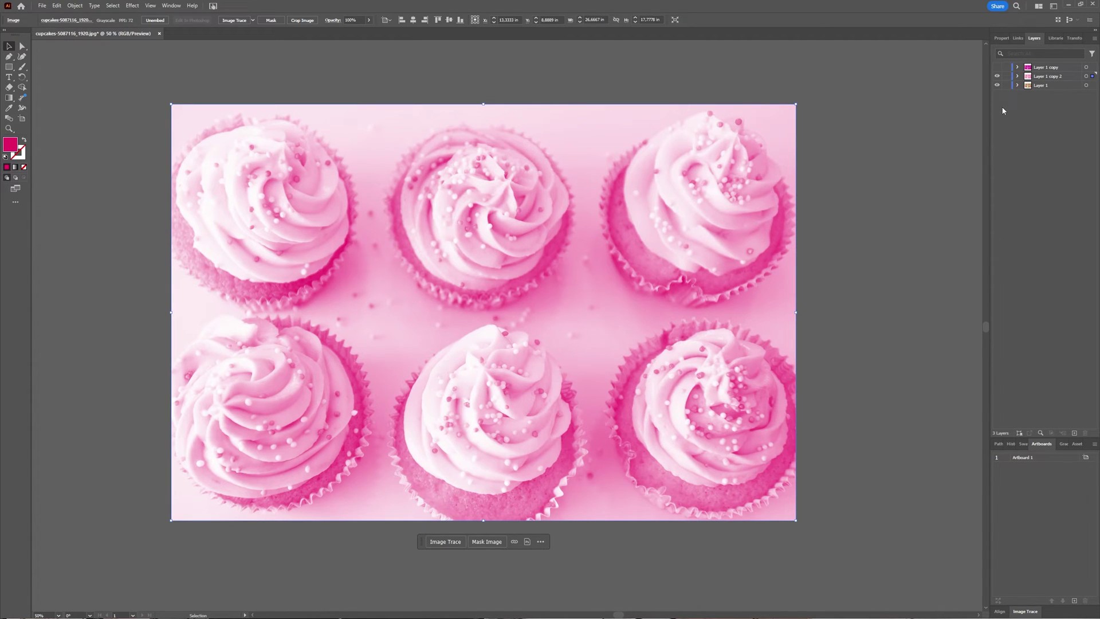